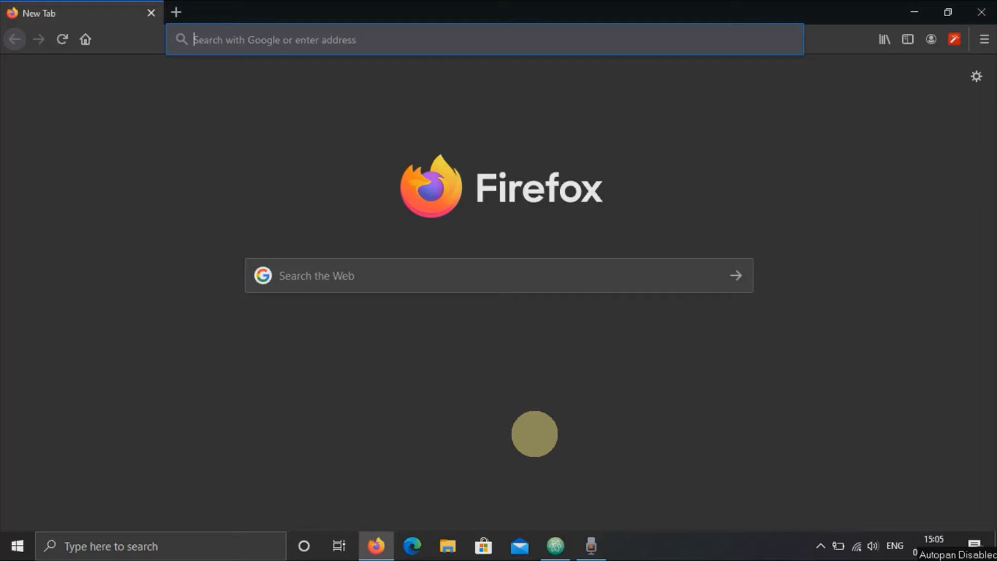
Search the web for "atom" and open the official atom.io site.
left_click(423, 40)
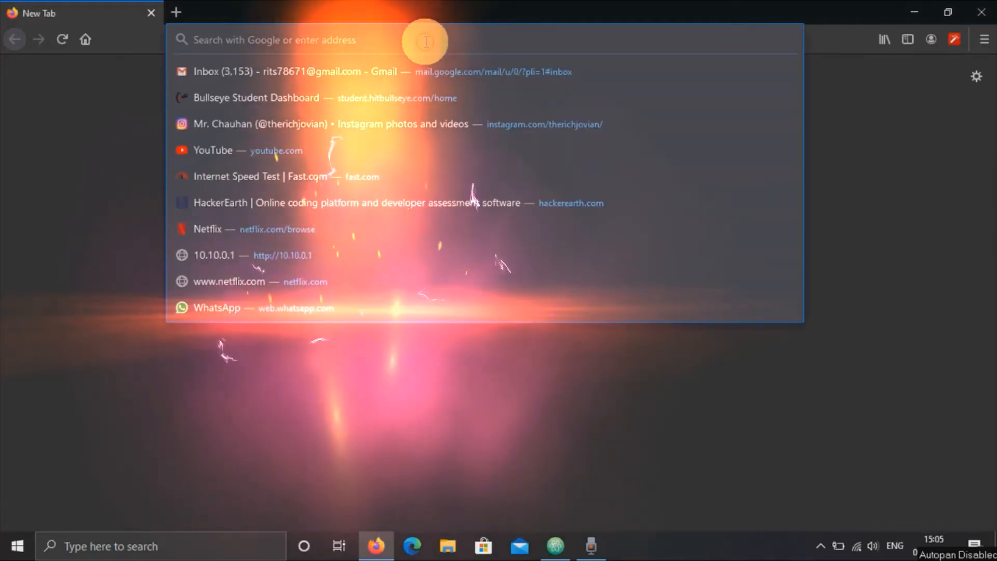
type("atom")
key("Return")
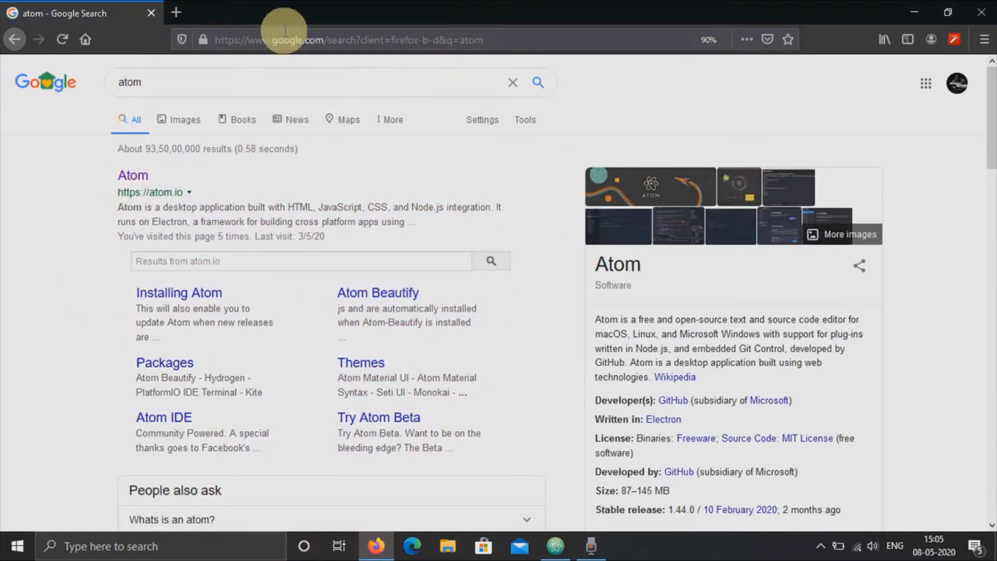
left_click(139, 177)
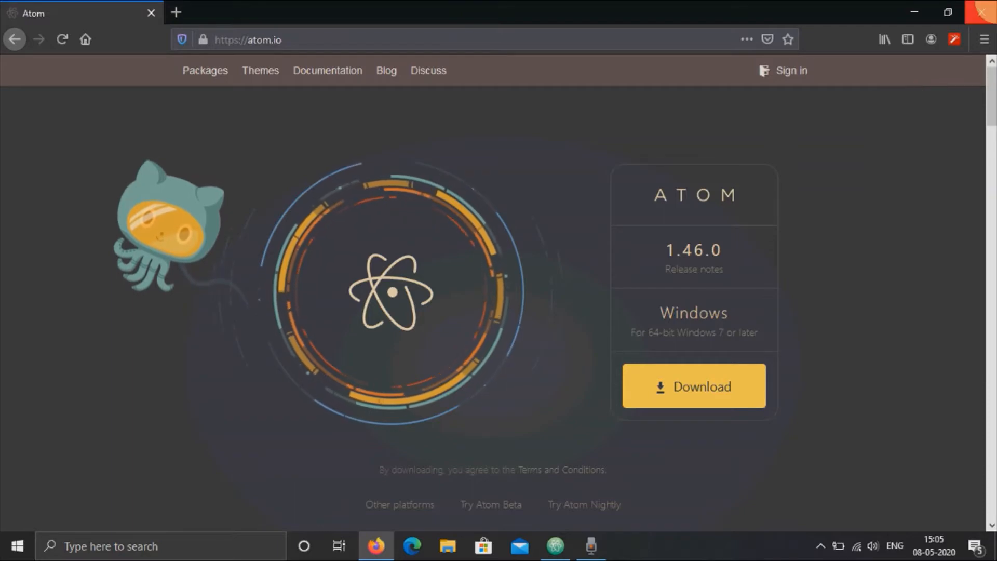
Close the browser, switch to Atom, and open the package installer from the Welcome Guide.
left_click(981, 12)
left_click(546, 557)
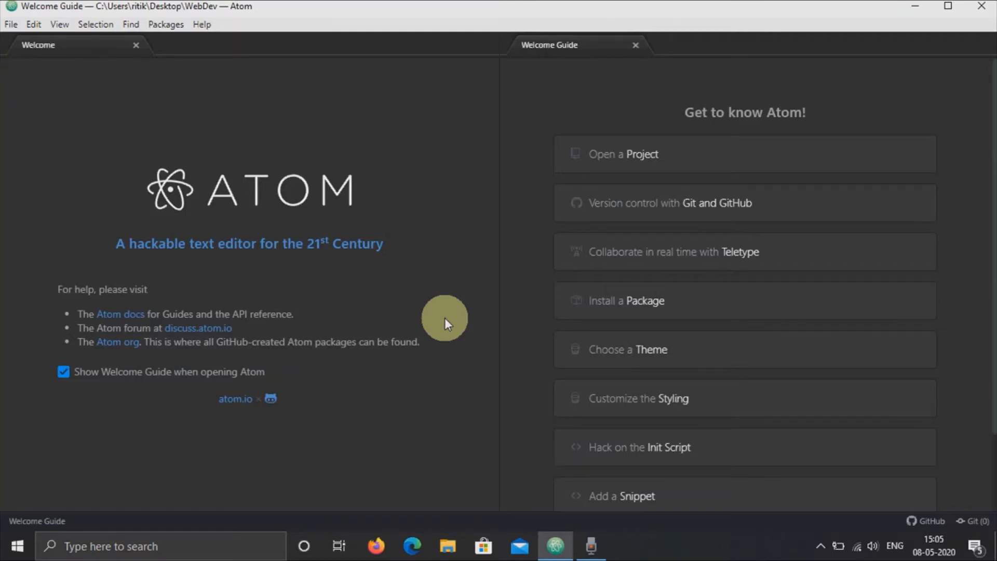
left_click(645, 304)
scroll(755, 353, "down", 1)
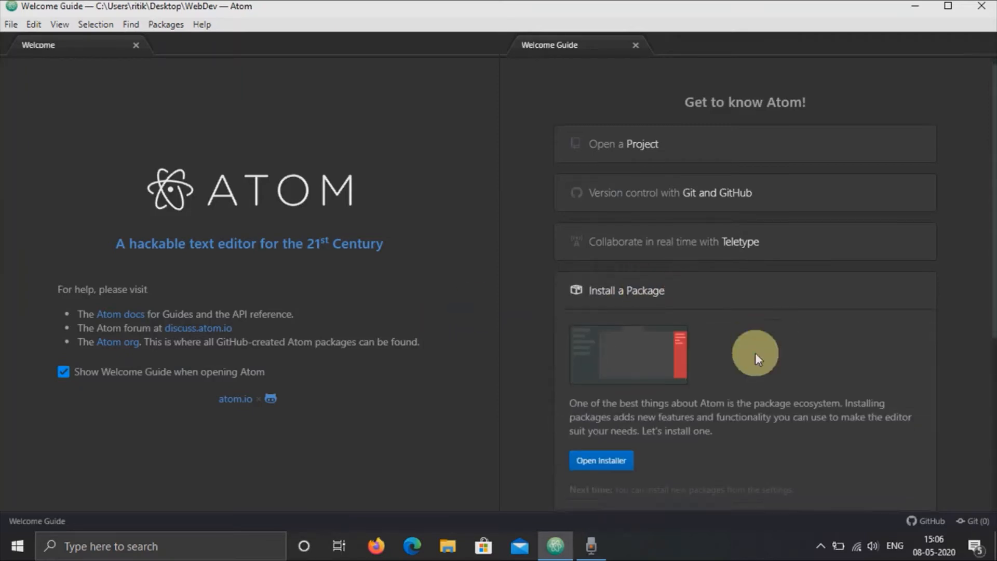
left_click(614, 439)
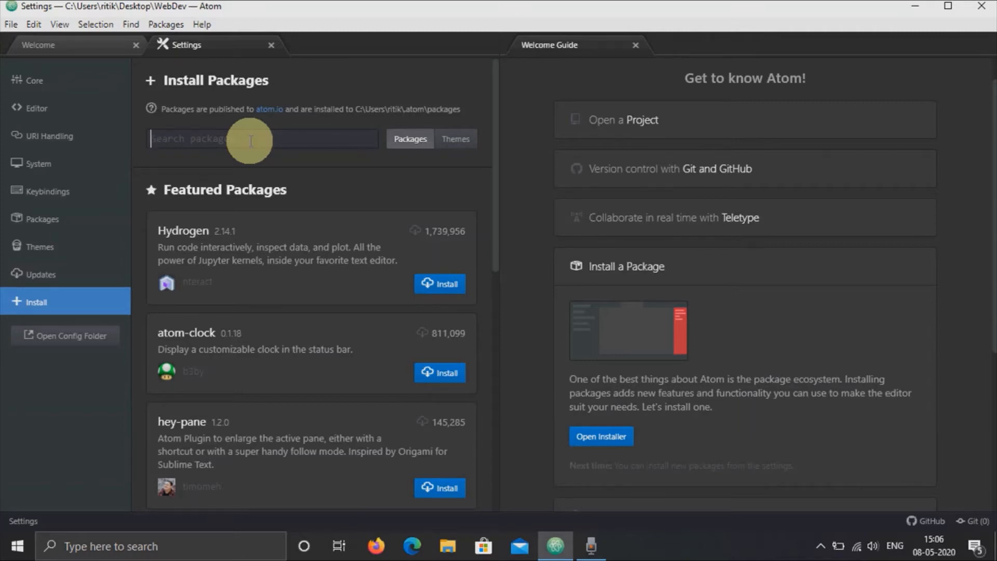
Search the installable packages for "atom beautify".
type("atom beauti")
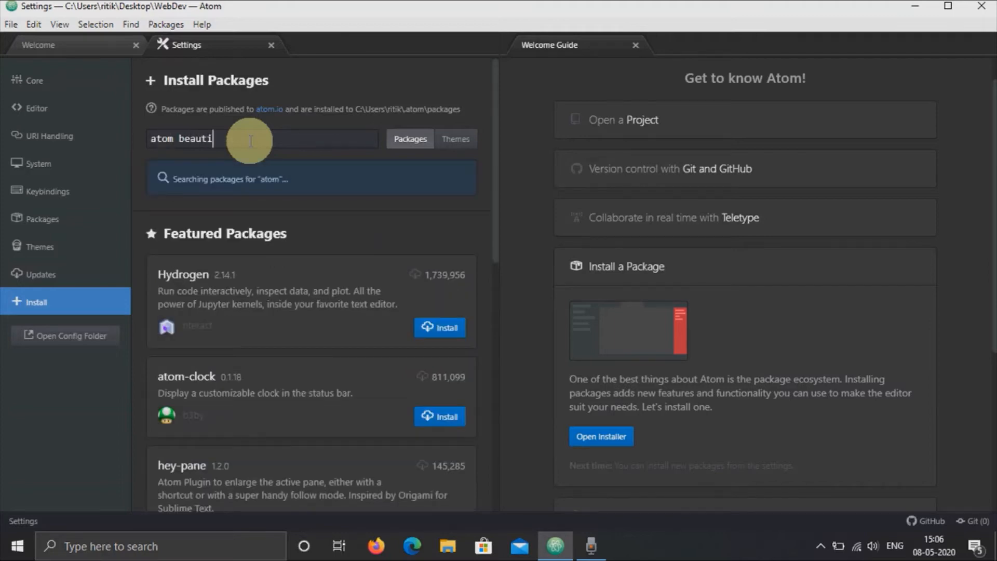
type("fy")
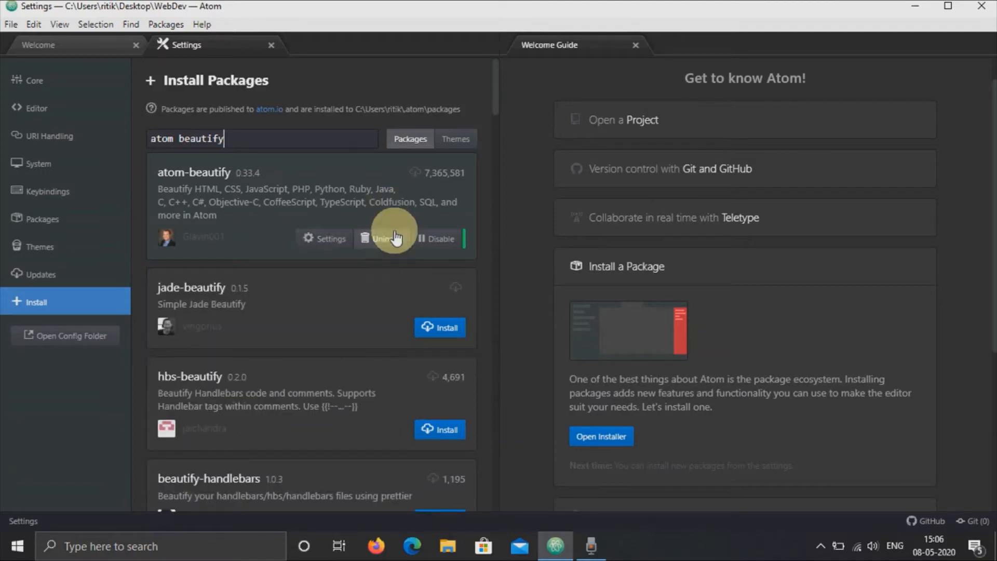
left_click(395, 248)
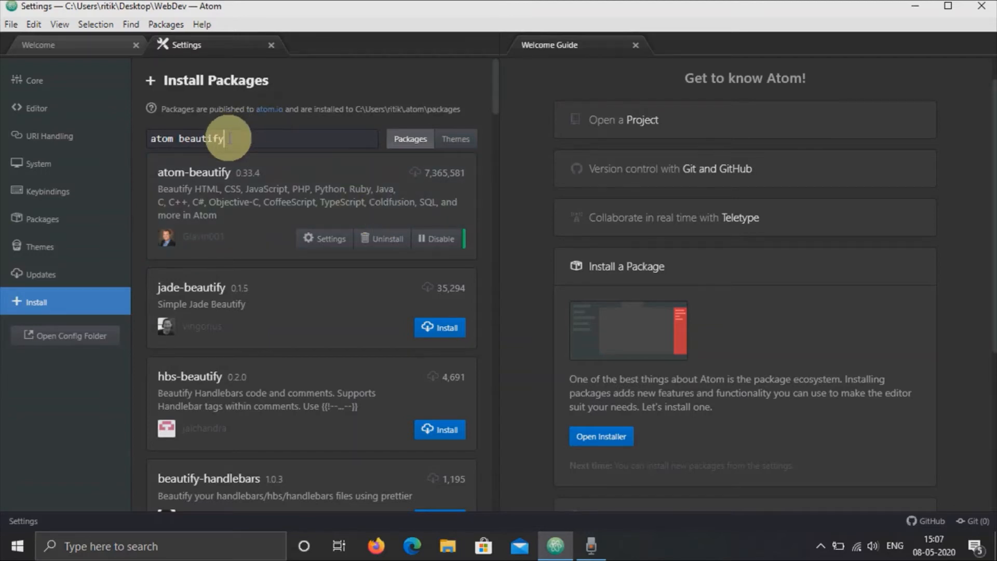
Replace the package search term with "css comb".
left_click_drag(229, 139, 133, 142)
key("BackSpace")
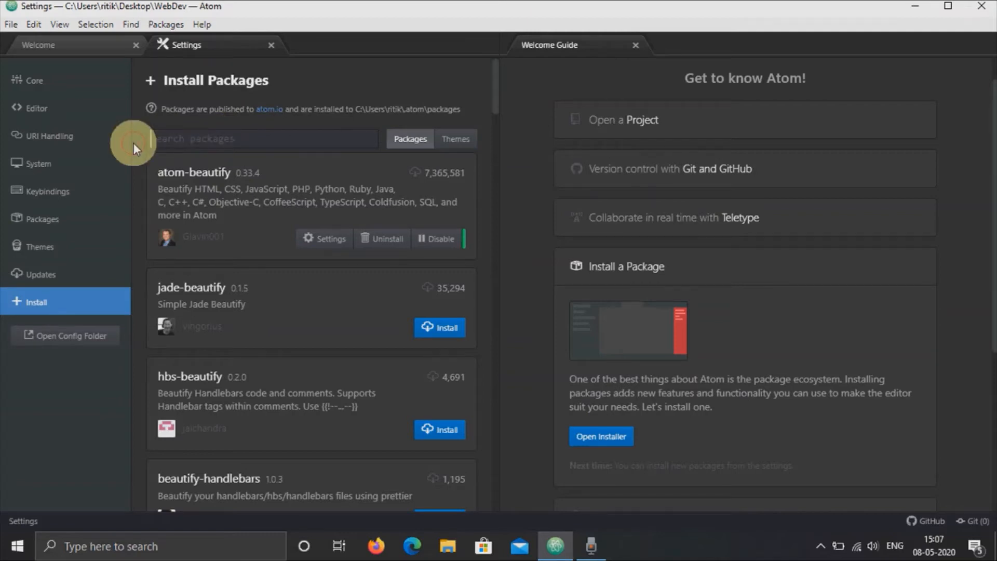
type("css ")
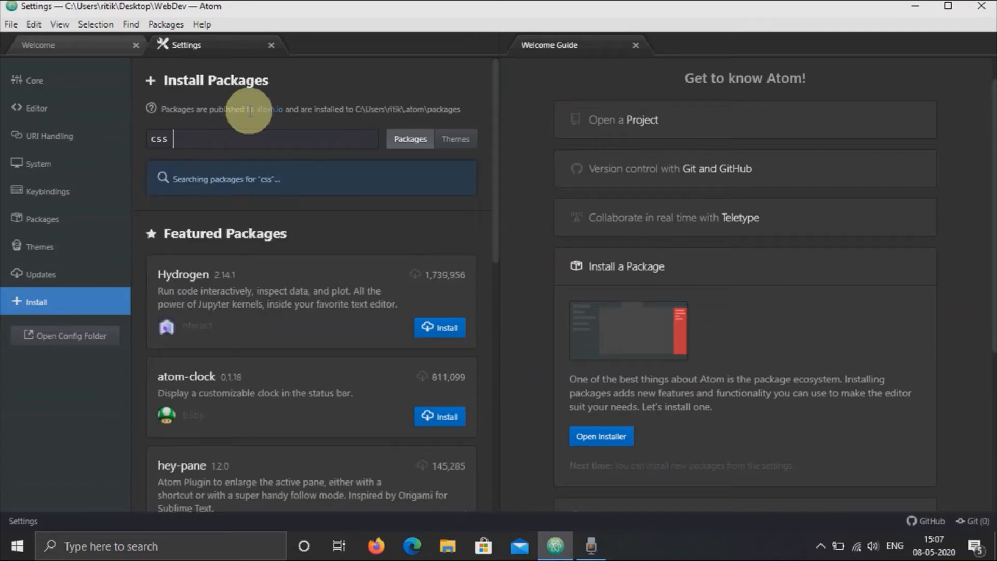
type("comb")
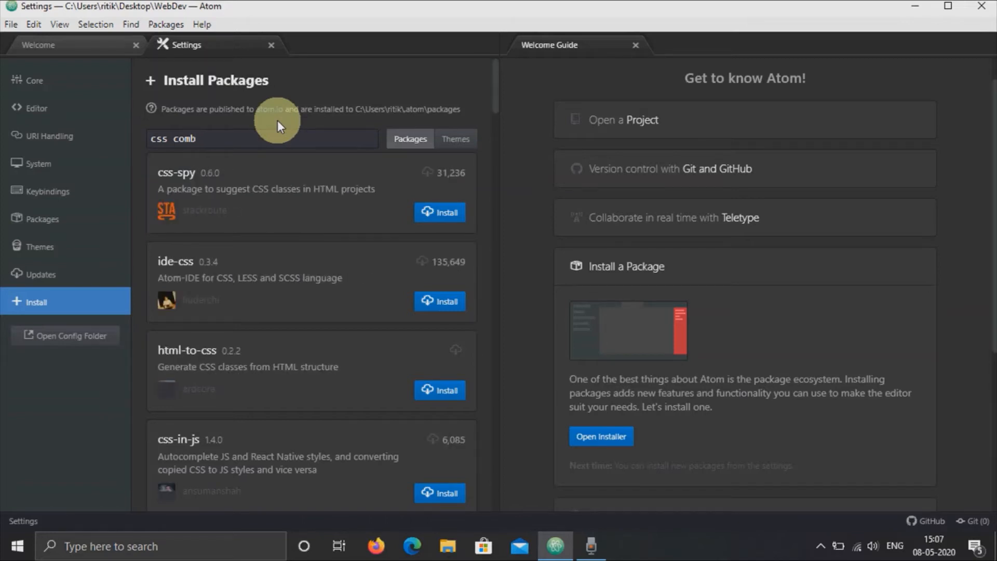
Correct the package search term to the hyphenated "css-comb" and run the search again.
key("Left")
key("Left")
key("Left")
key("Left")
key("Left")
type("-")
key("Return")
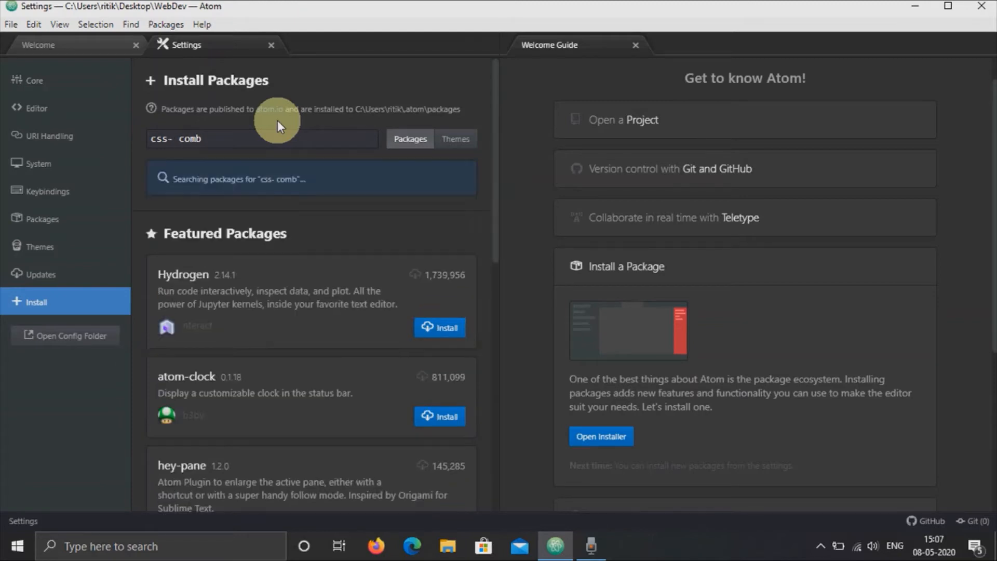
key("Delete")
key("Return")
key("Right")
key("Right")
key("Right")
key("Right")
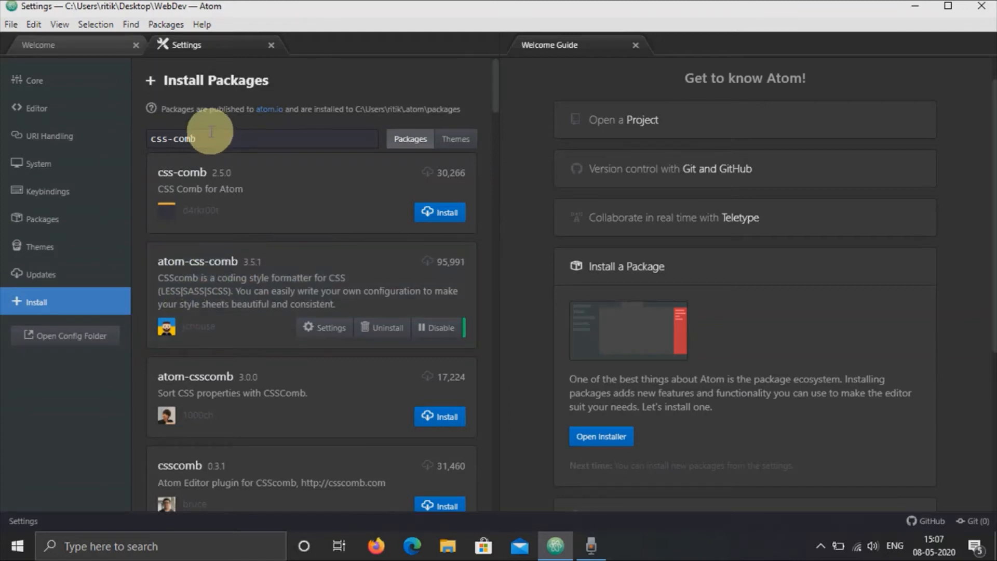
Search the installable packages for "atom HTML preview".
left_click_drag(202, 139, 135, 156)
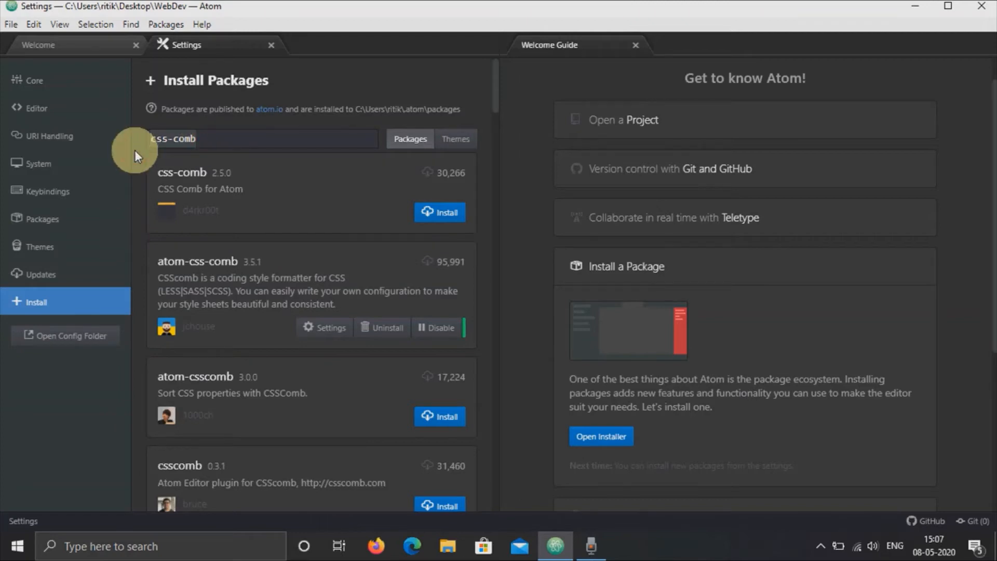
type("ato")
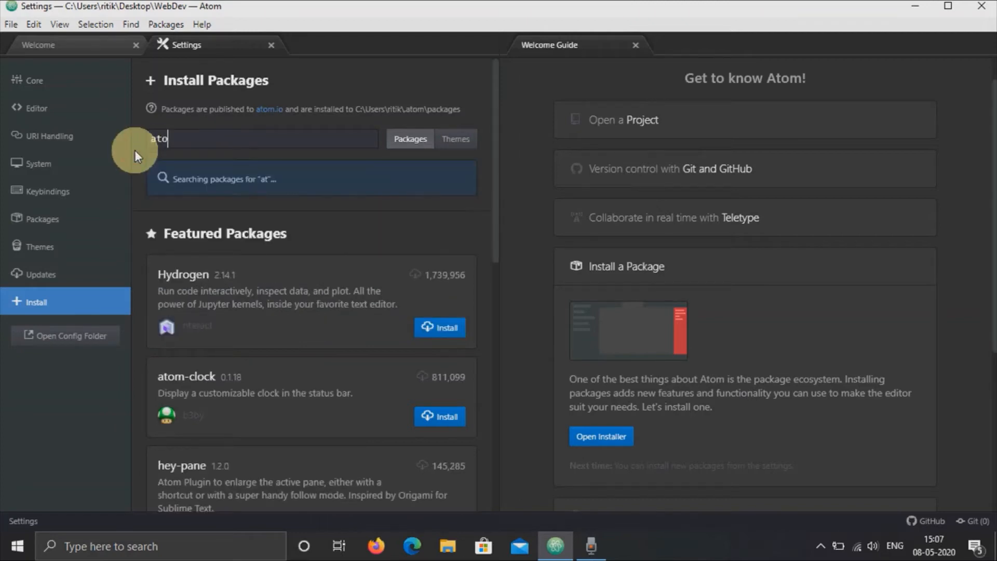
type("m HTML preview")
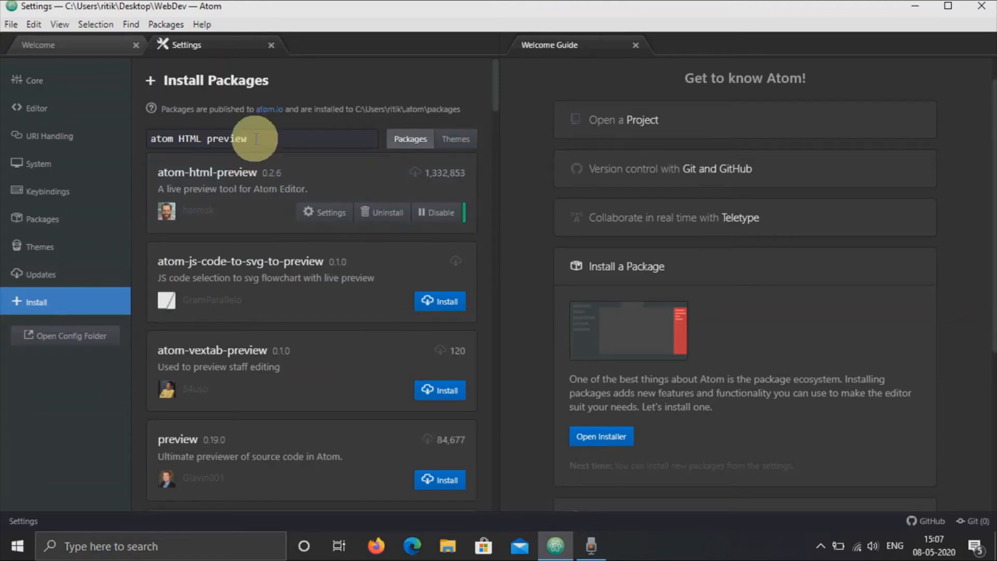
Search the installable packages for "color picker" and look through the matches.
left_click(148, 140)
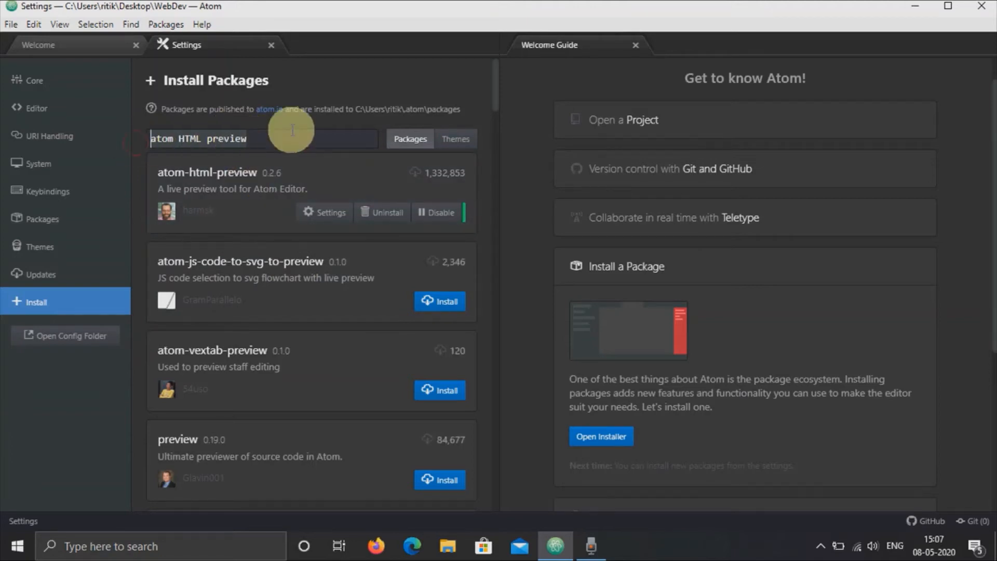
key("ctrl+a")
type("c")
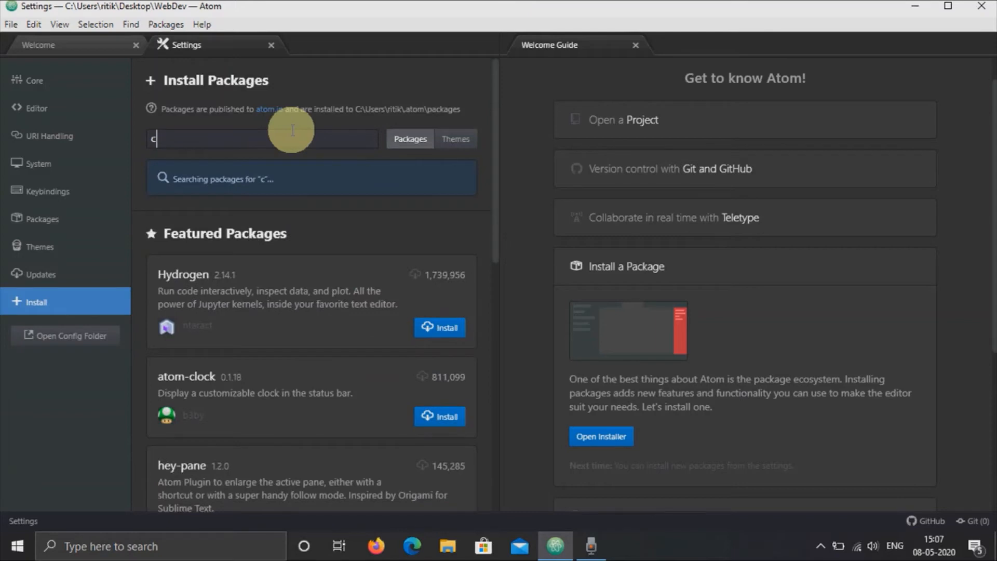
type("olor picke")
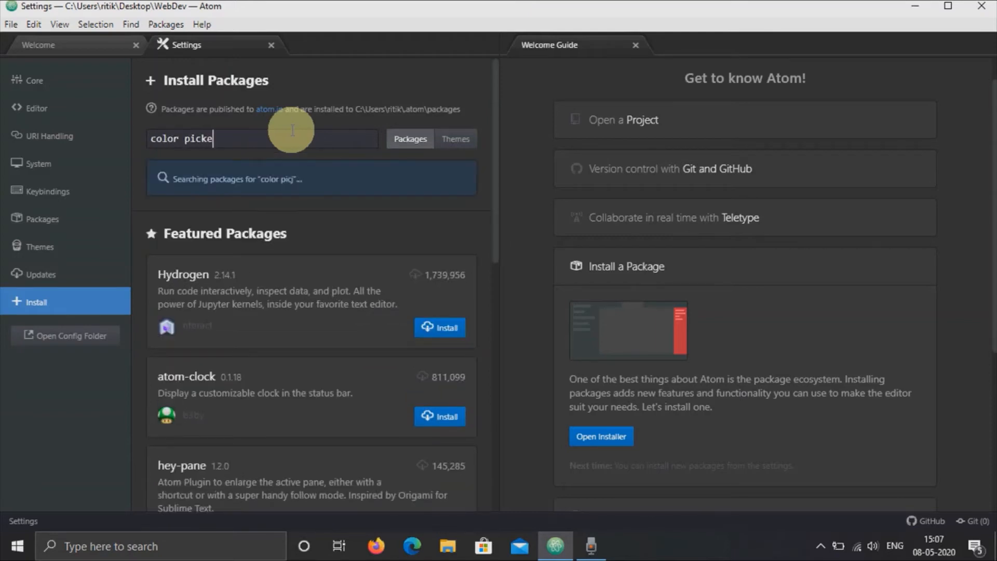
type("r")
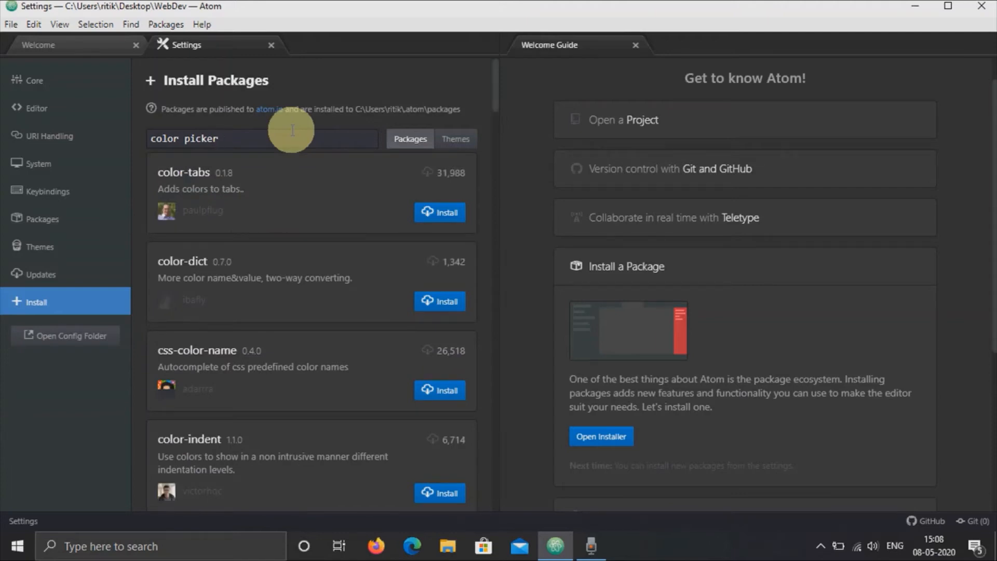
scroll(280, 218, "down", 1)
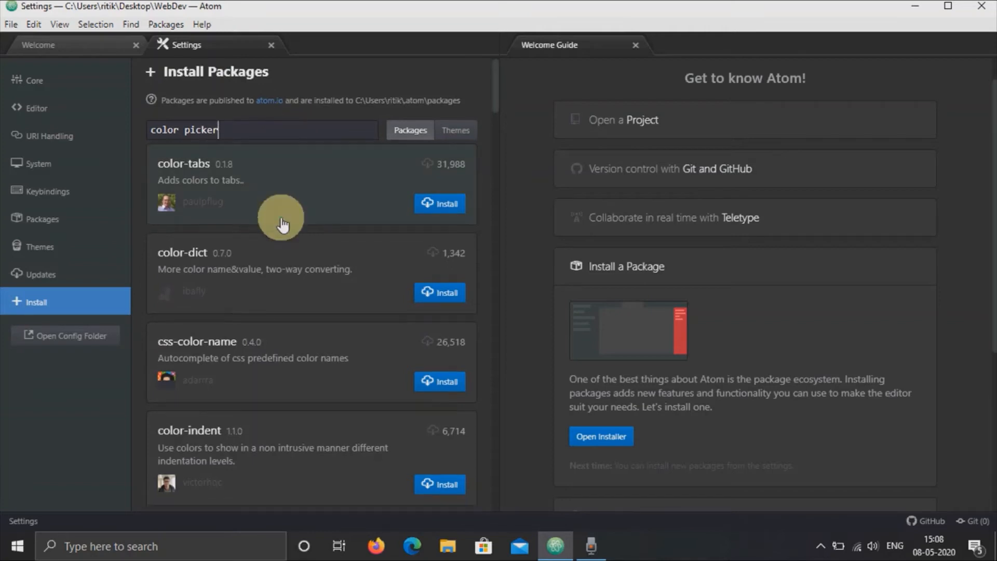
scroll(282, 224, "up", 1)
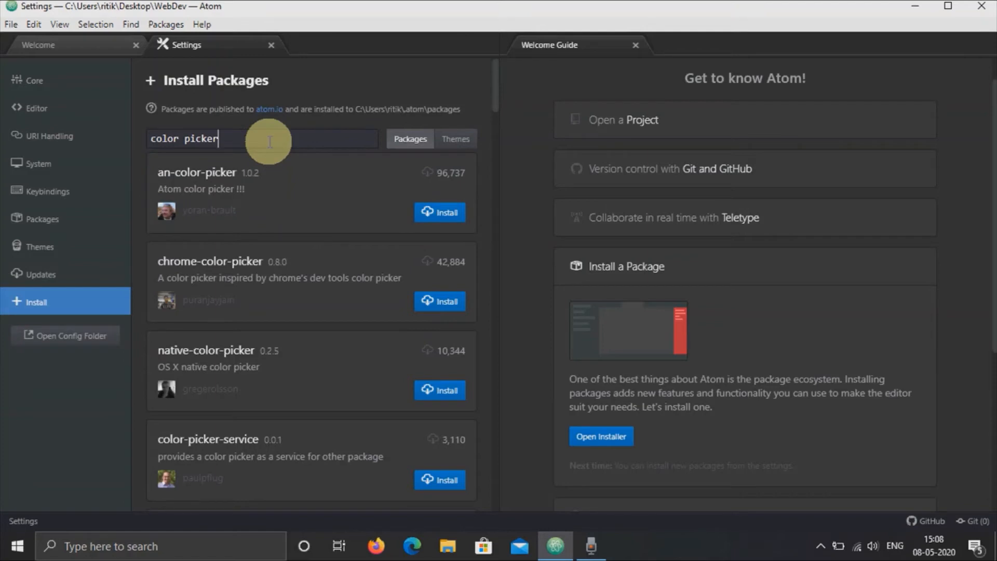
Review the installed community packages and close the settings.
left_click(65, 228)
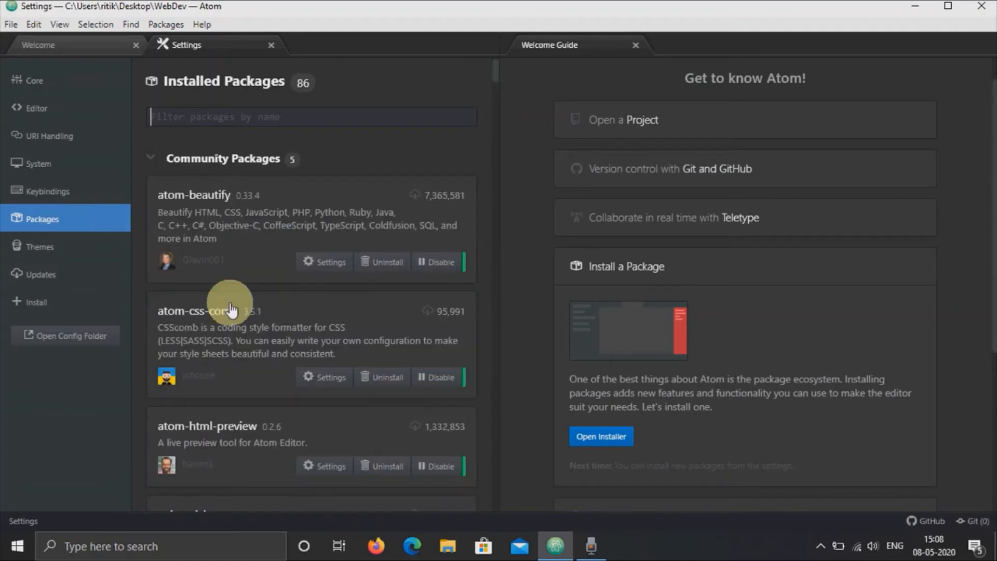
scroll(254, 335, "down", 2)
scroll(255, 336, "down", 3)
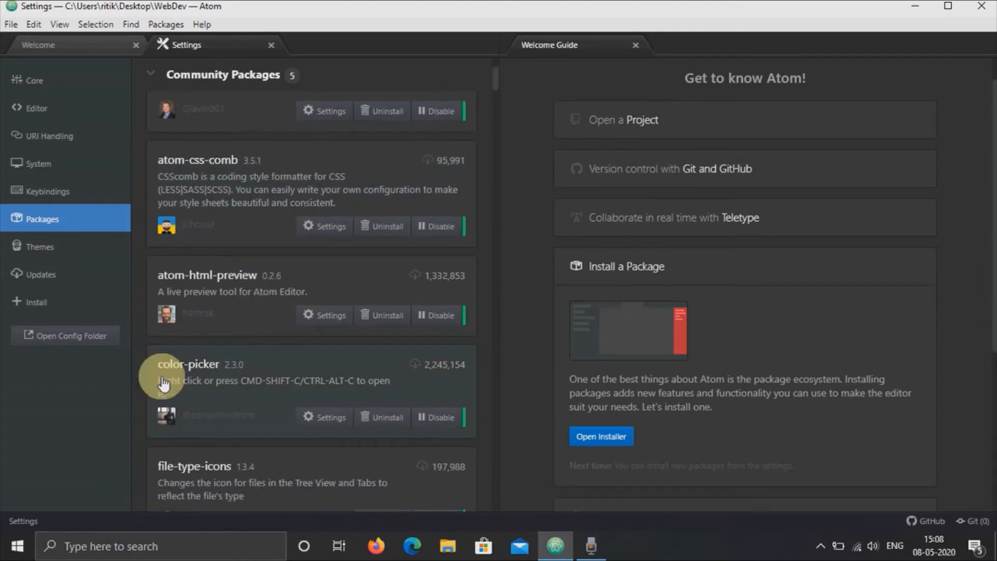
scroll(260, 397, "down", 1)
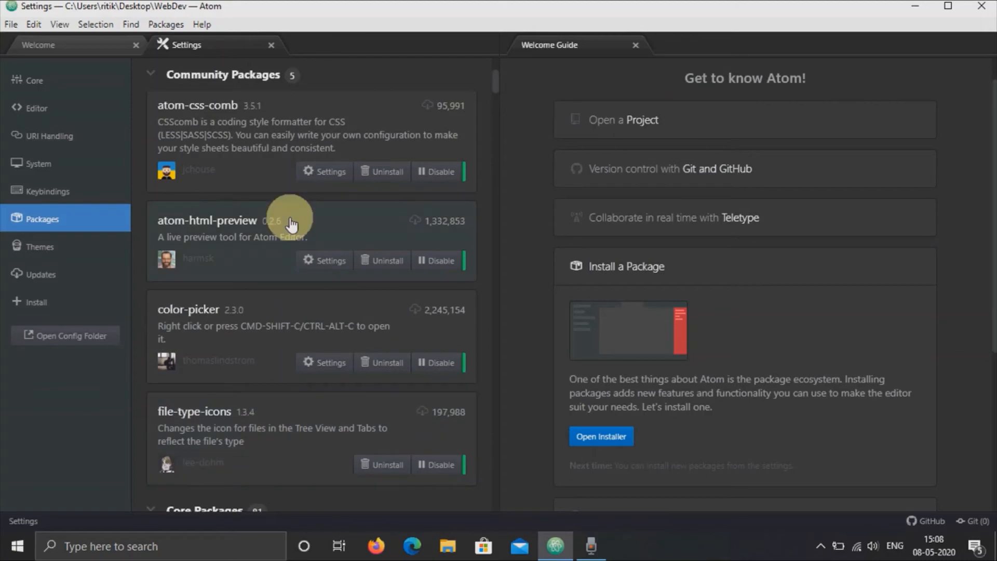
scroll(290, 224, "up", 4)
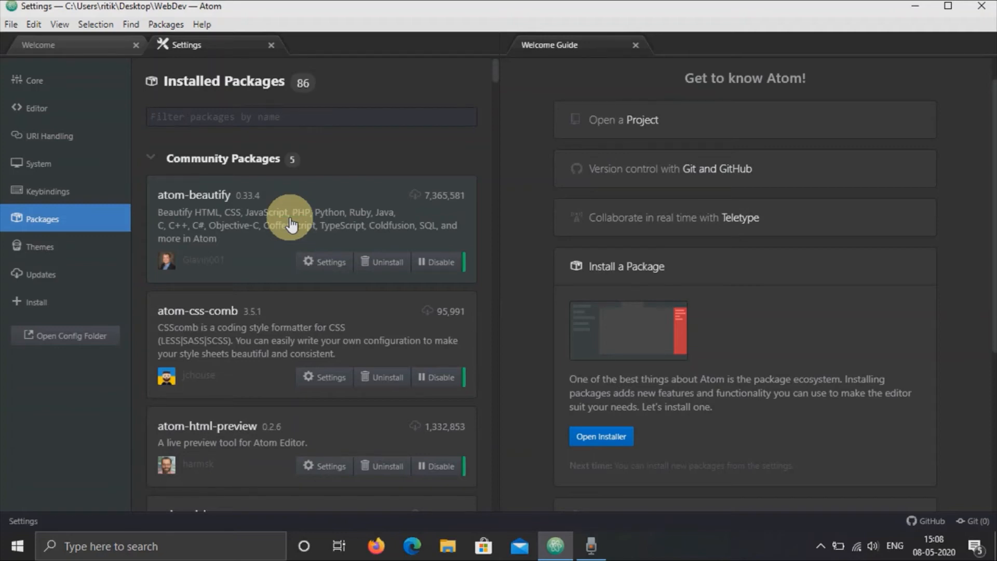
left_click(271, 45)
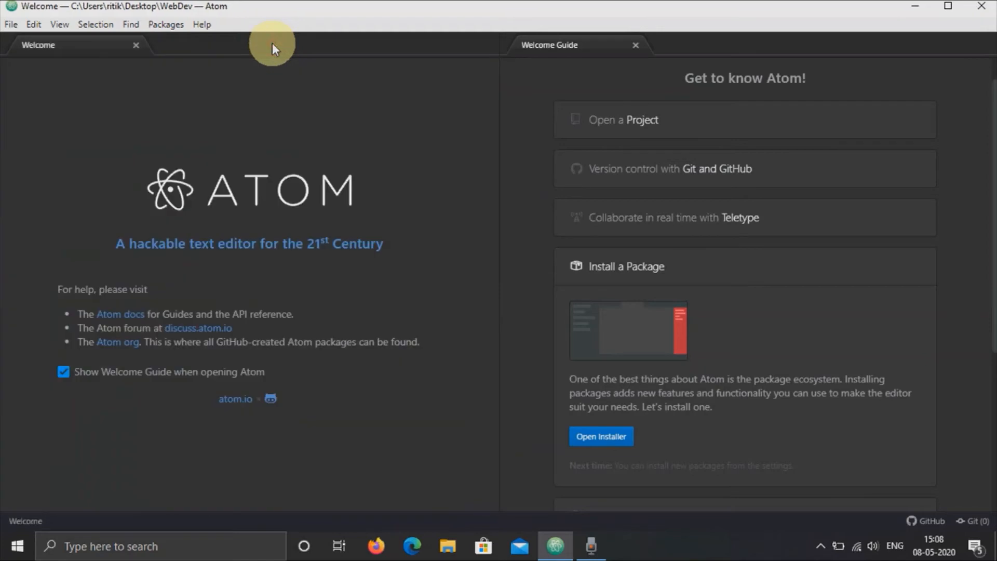
Open the existing file xyz from the WebDev folder on the Desktop.
left_click(10, 26)
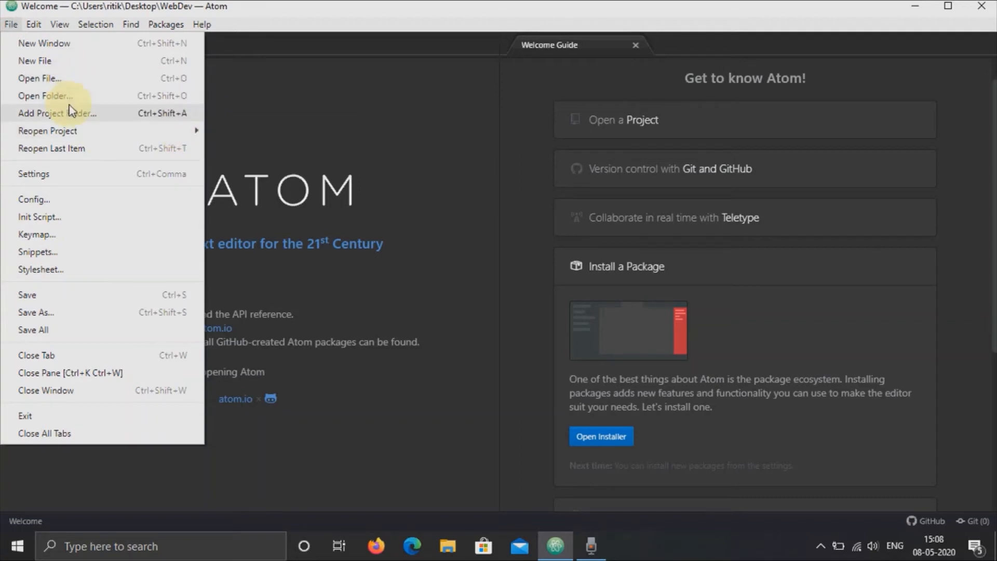
left_click(67, 78)
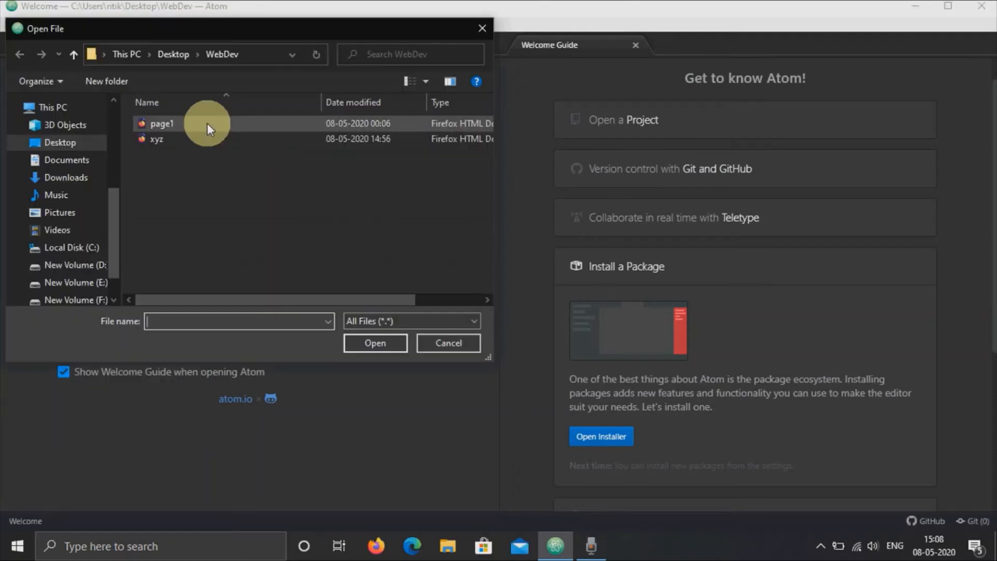
left_click(205, 138)
left_click(381, 343)
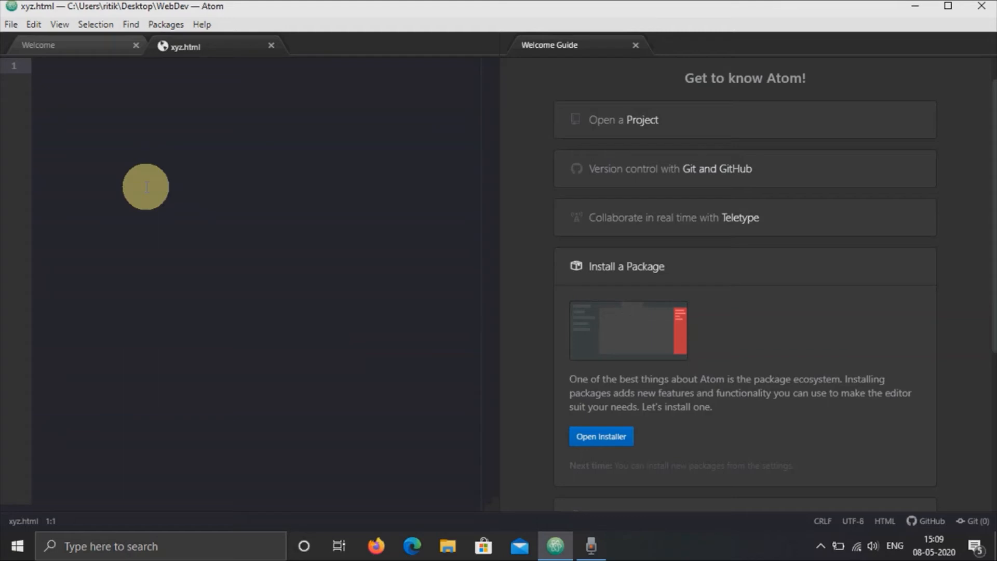
Insert the HTML boilerplate into xyz.html with the html snippet and close the Welcome Guide.
type("html")
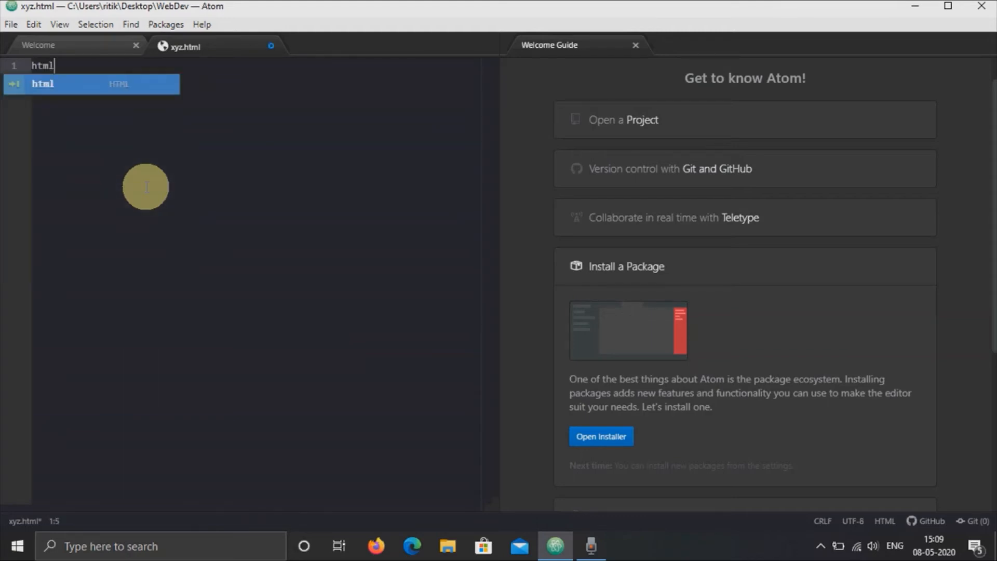
key("Tab")
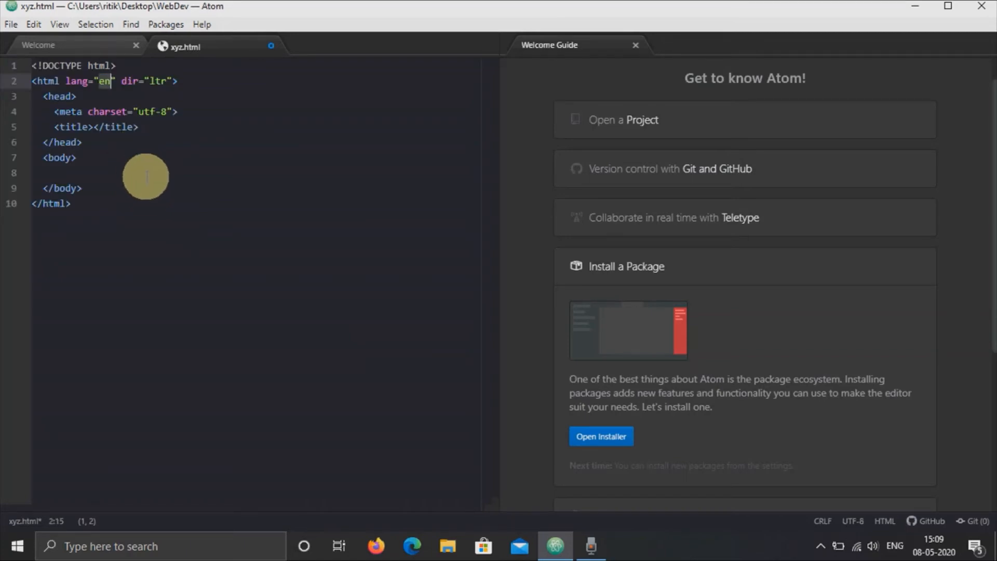
left_click(633, 45)
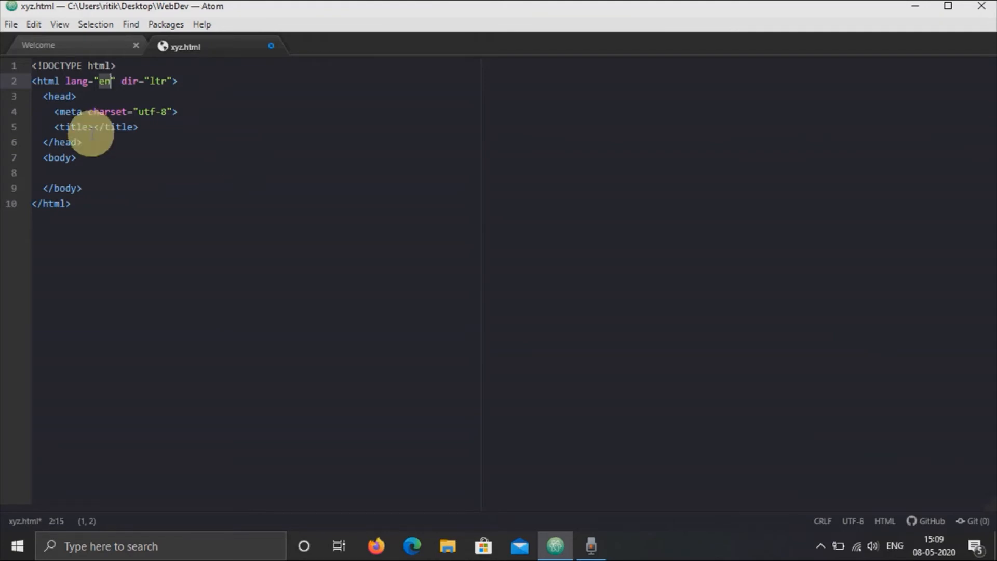
left_click(41, 96)
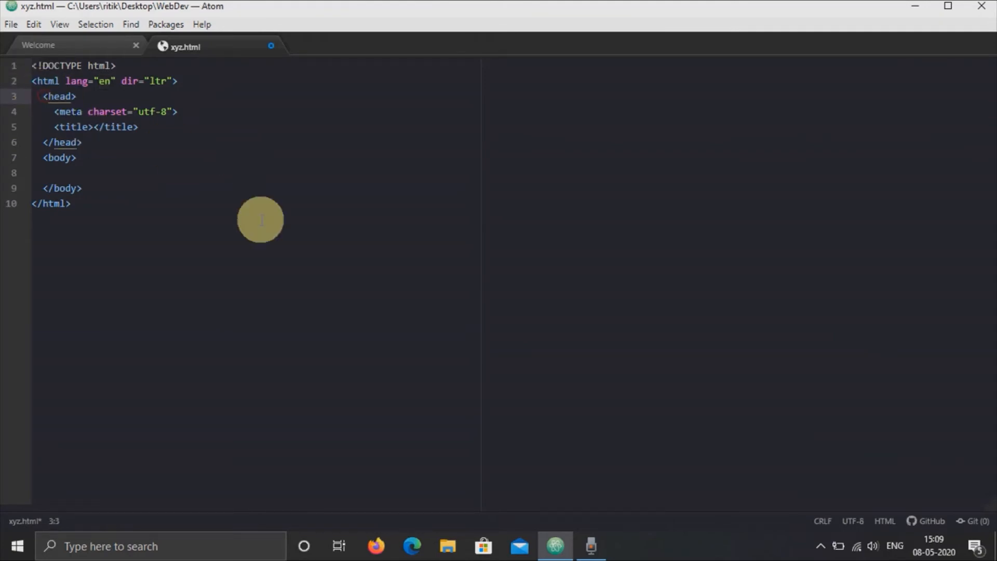
Remove the indentation from the head section lines: the opening head tag, meta, title and closing head tag.
key("BackSpace")
key("Down")
key("BackSpace")
key("BackSpace")
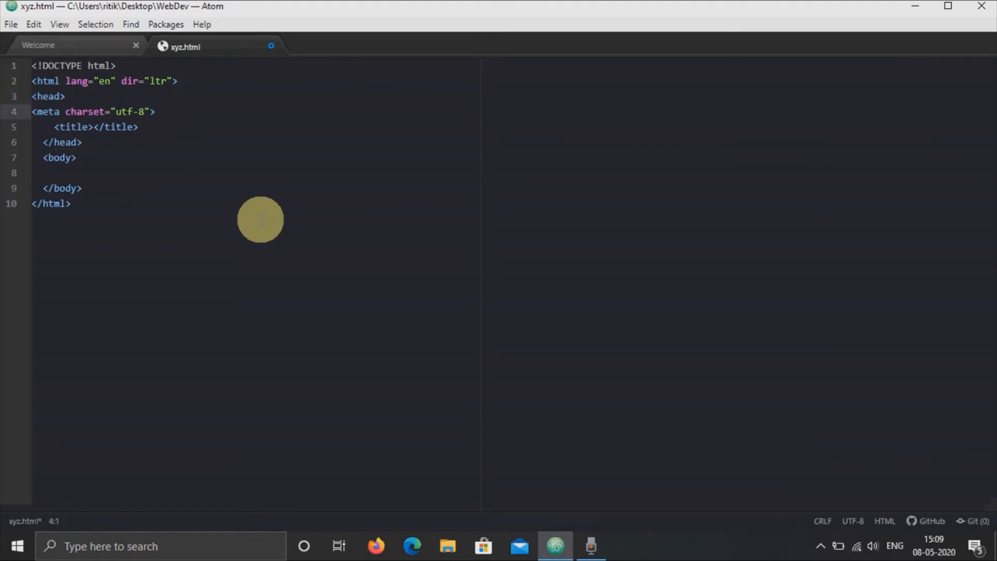
key("Down")
key("BackSpace")
key("BackSpace")
key("Down")
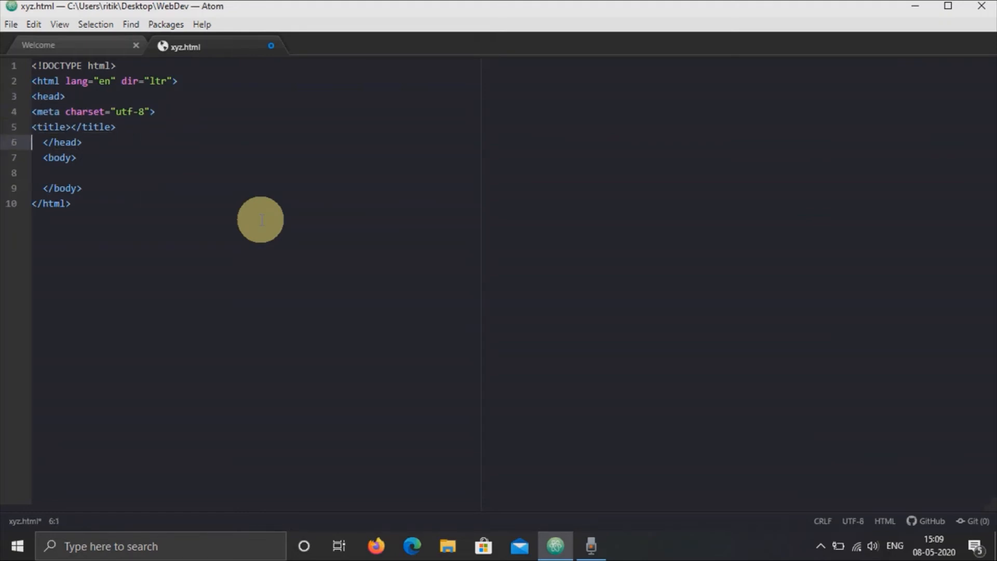
key("Right")
key("BackSpace")
key("Down")
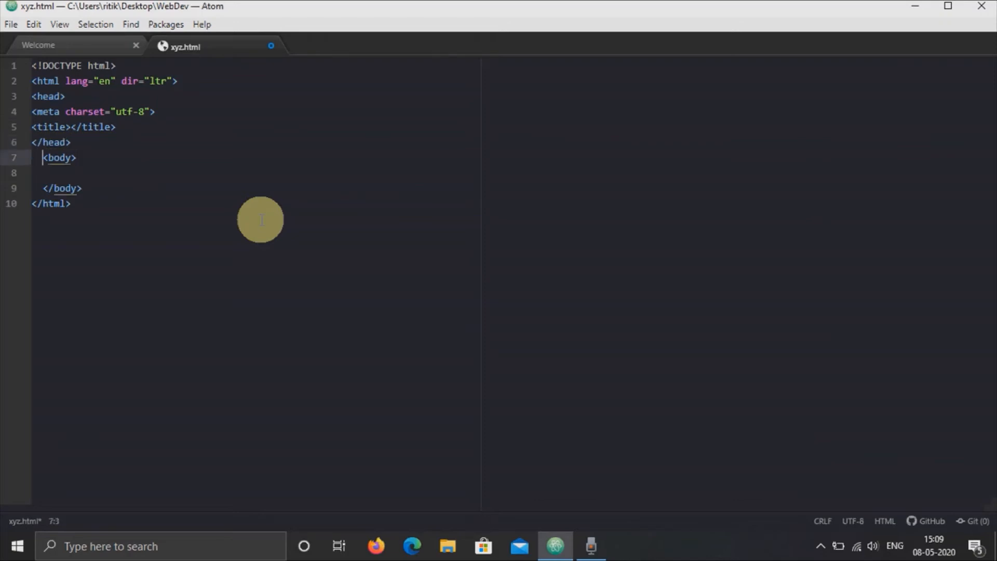
Remove the indentation before the opening and closing body tags.
key("BackSpace")
key("Down")
key("Down")
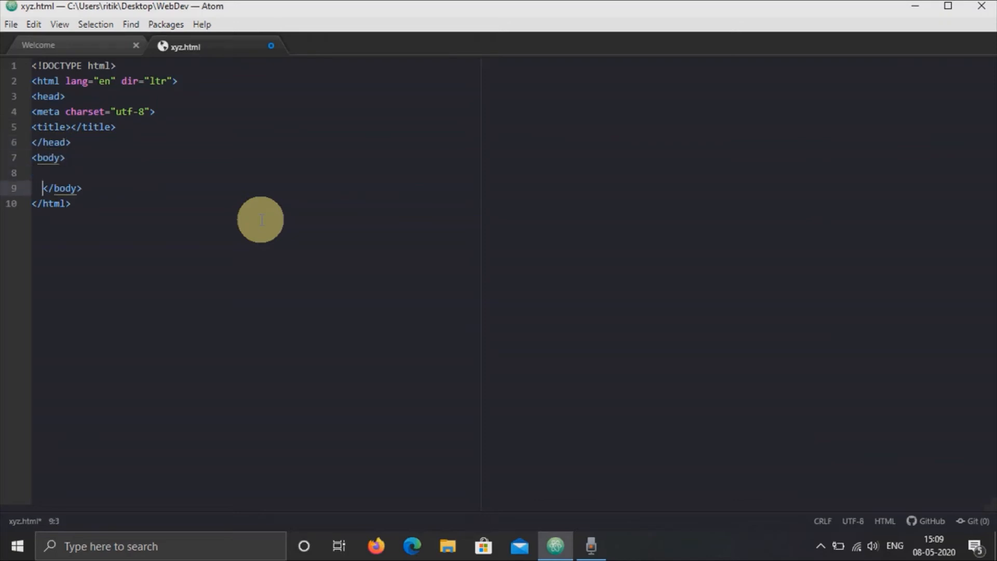
key("BackSpace")
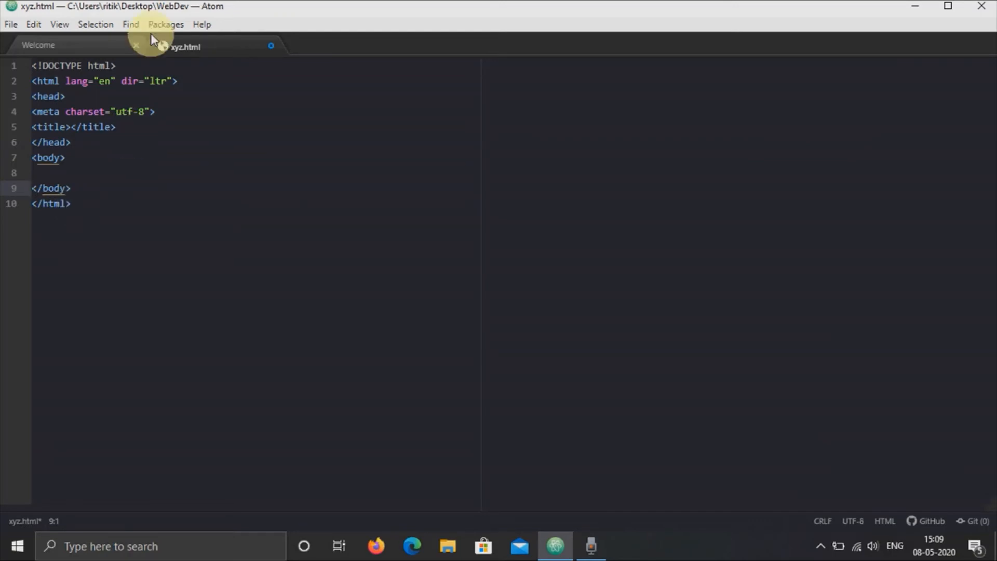
Reformat the whole HTML code in xyz.html with Atom Beautify and look over the code.
left_click(164, 25)
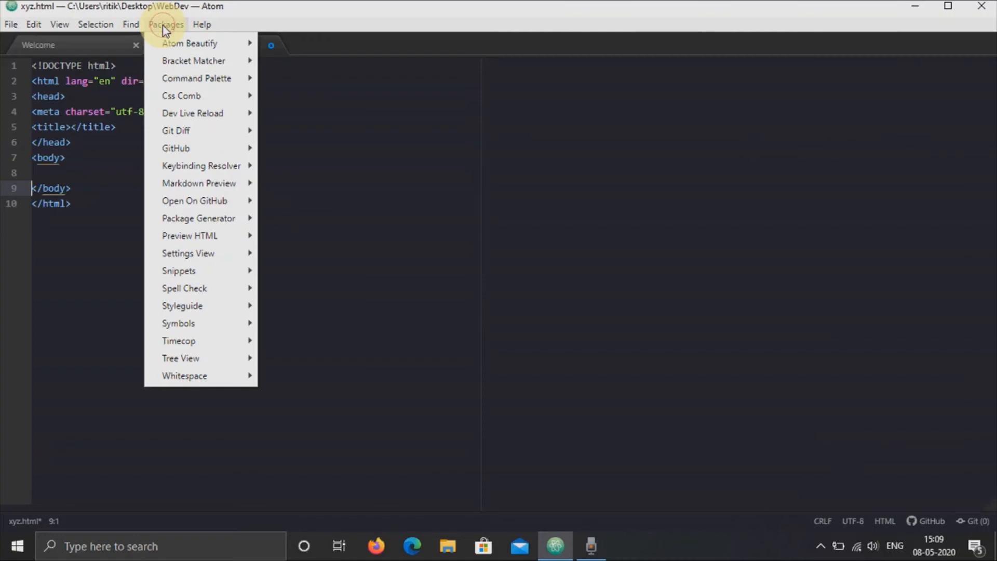
key("Right")
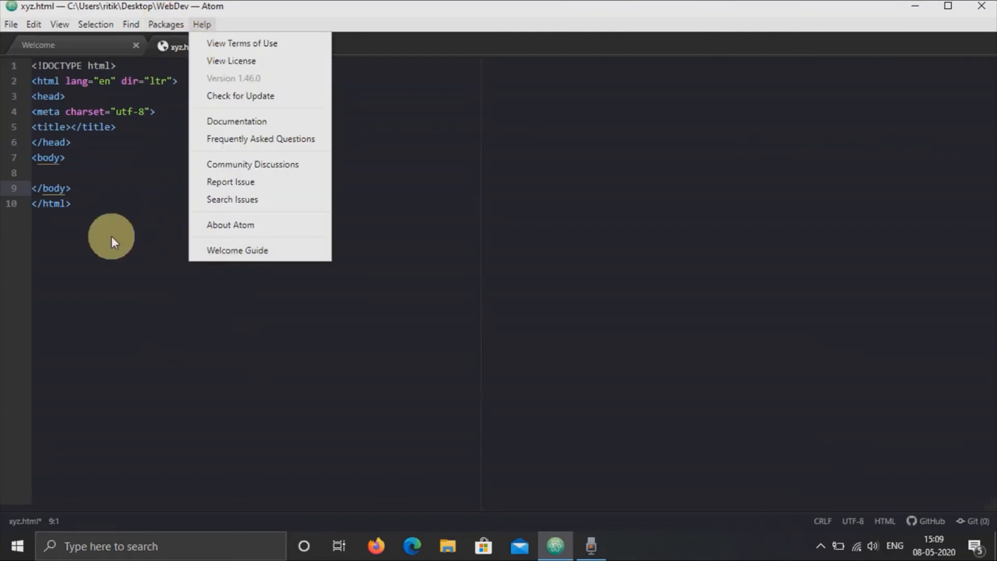
left_click(94, 172)
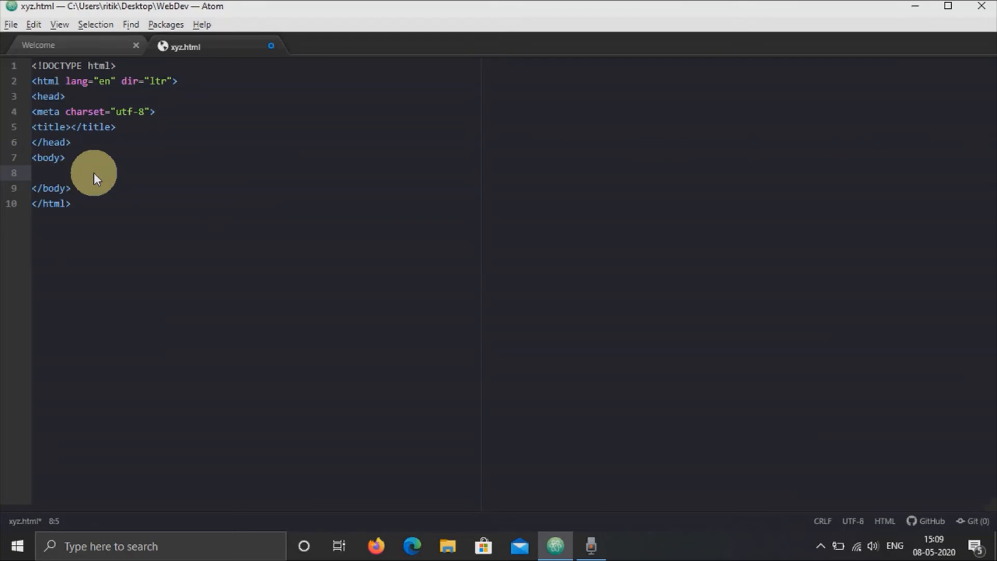
key("ctrl+alt+b")
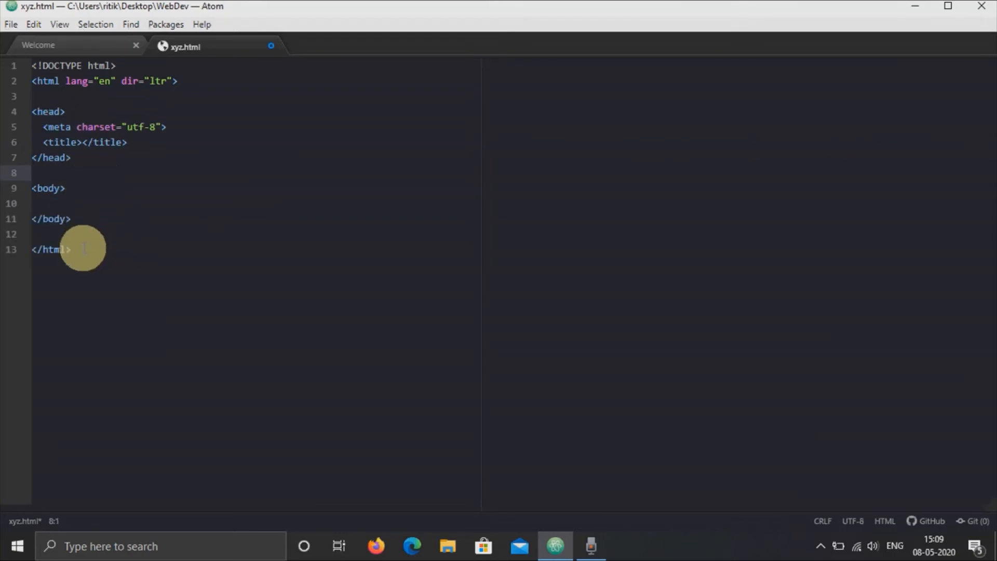
left_click_drag(83, 248, 34, 63)
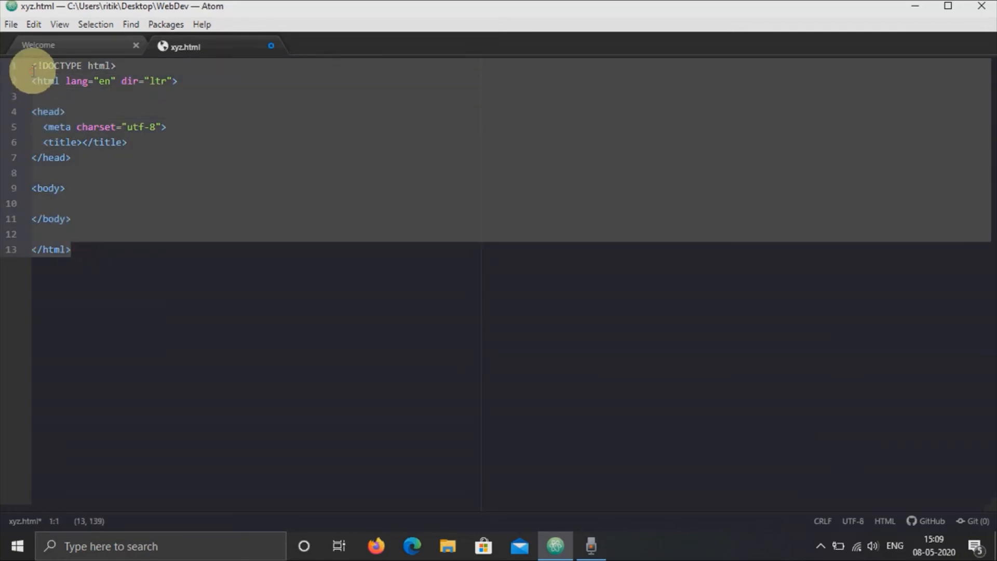
left_click(117, 243)
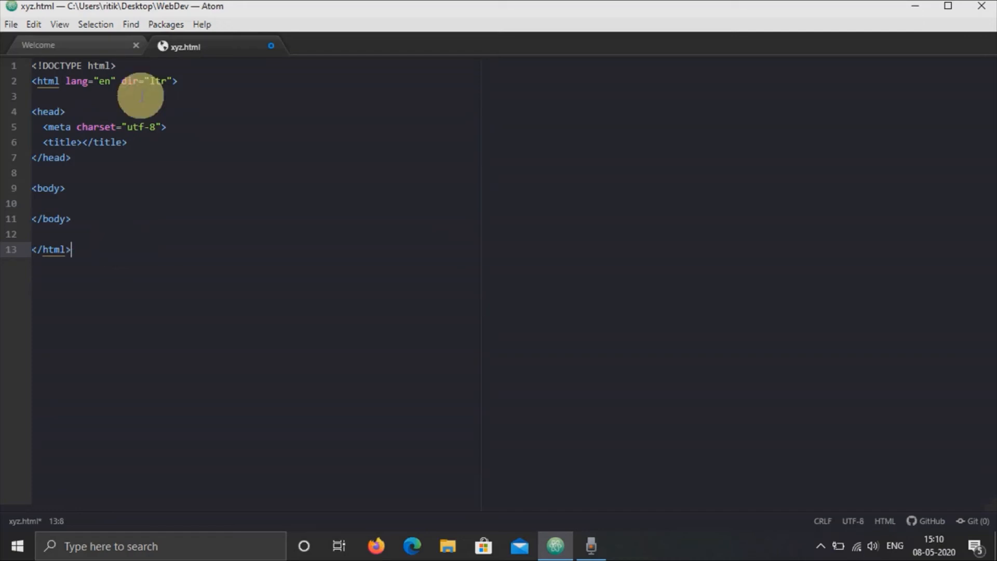
Enable the Preview HTML live preview for xyz.html.
left_click(167, 26)
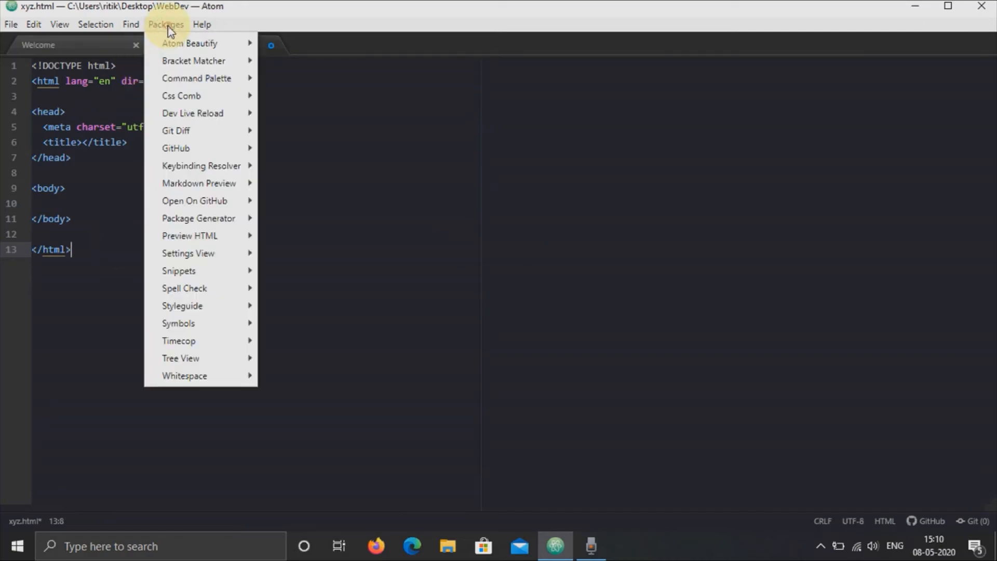
left_click(209, 238)
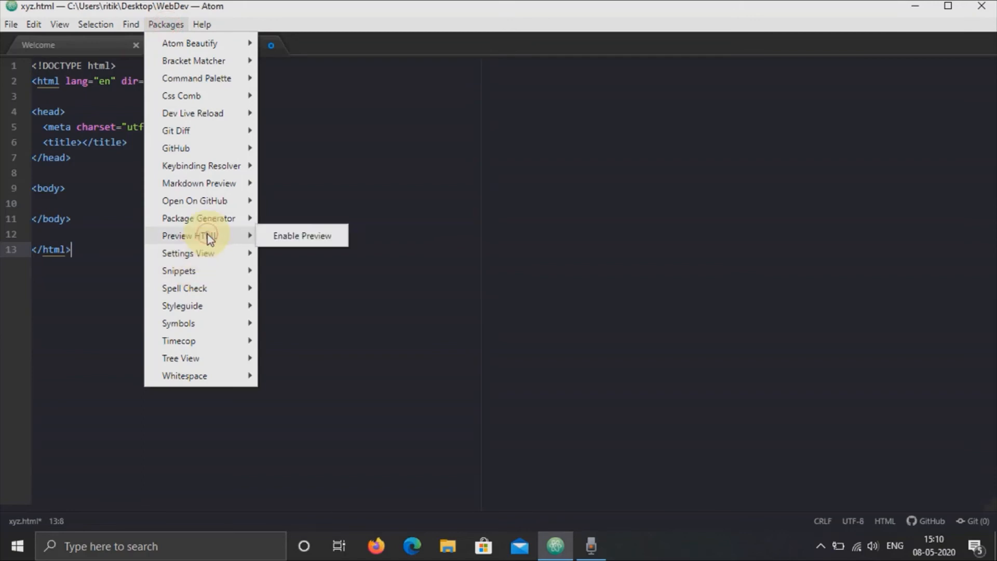
left_click(285, 235)
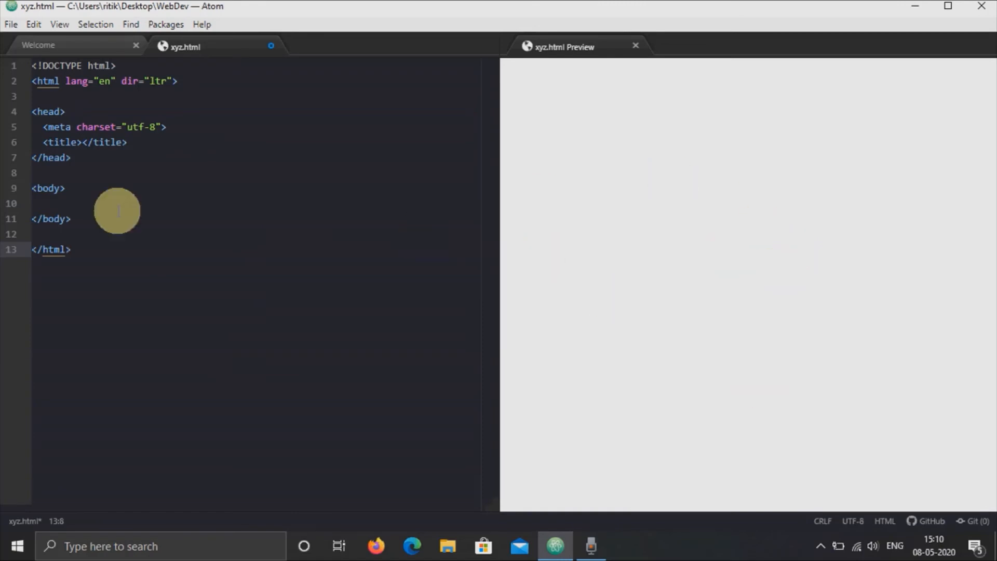
Add an h1 heading with the text "see the changes" inside the body and check it in the live preview.
left_click(91, 203)
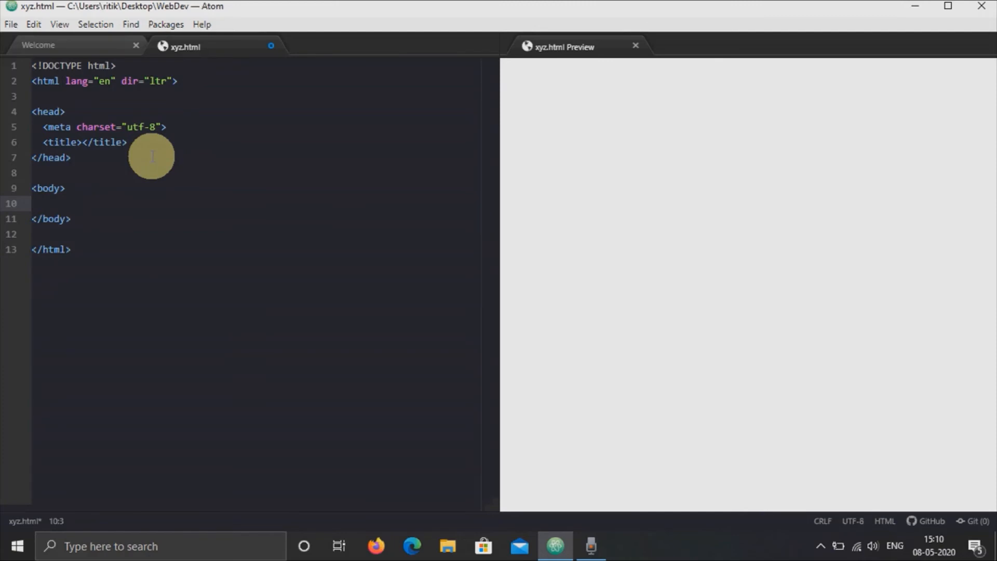
type("h1")
key("Tab")
type("see t")
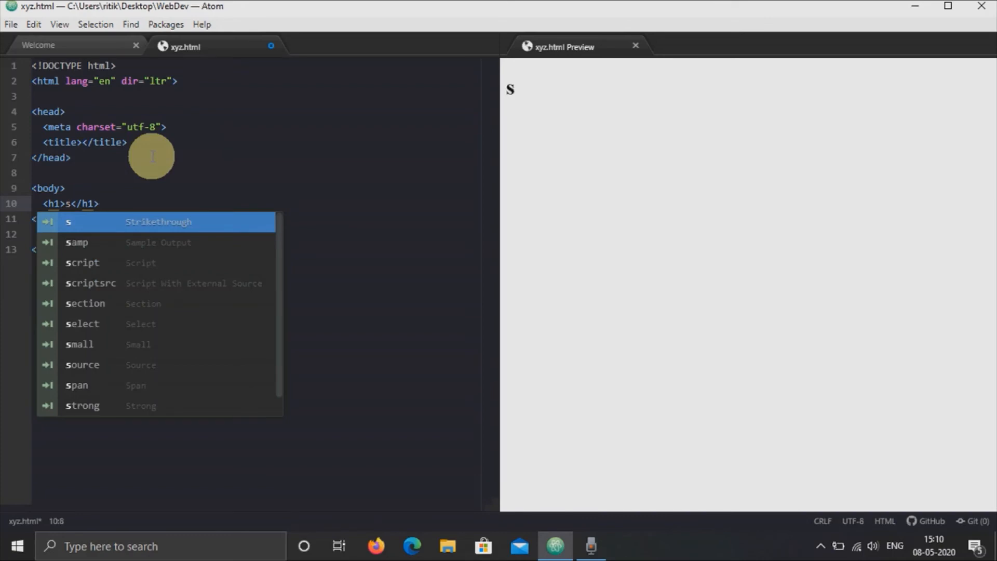
type("he changes")
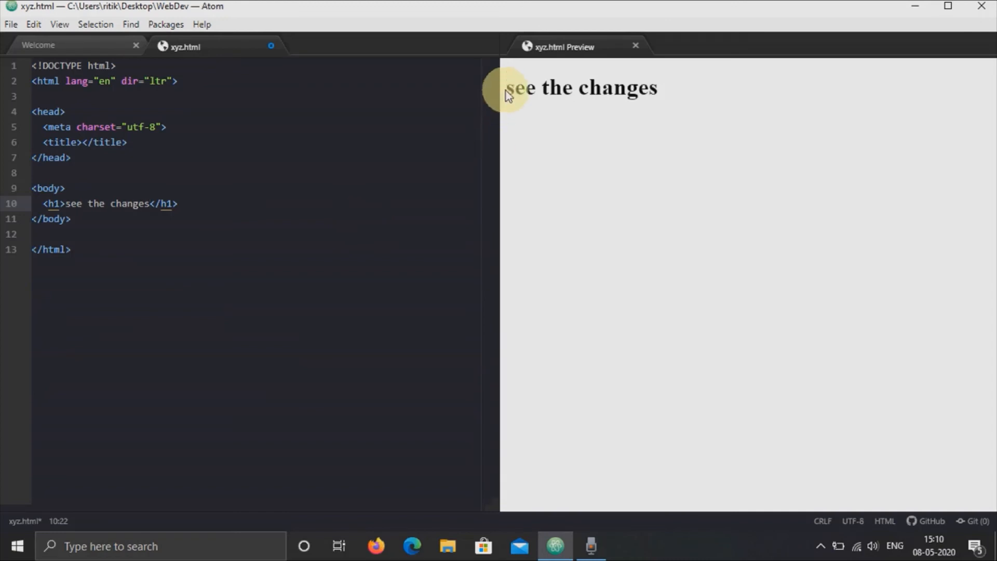
left_click_drag(508, 93, 646, 89)
left_click(407, 124)
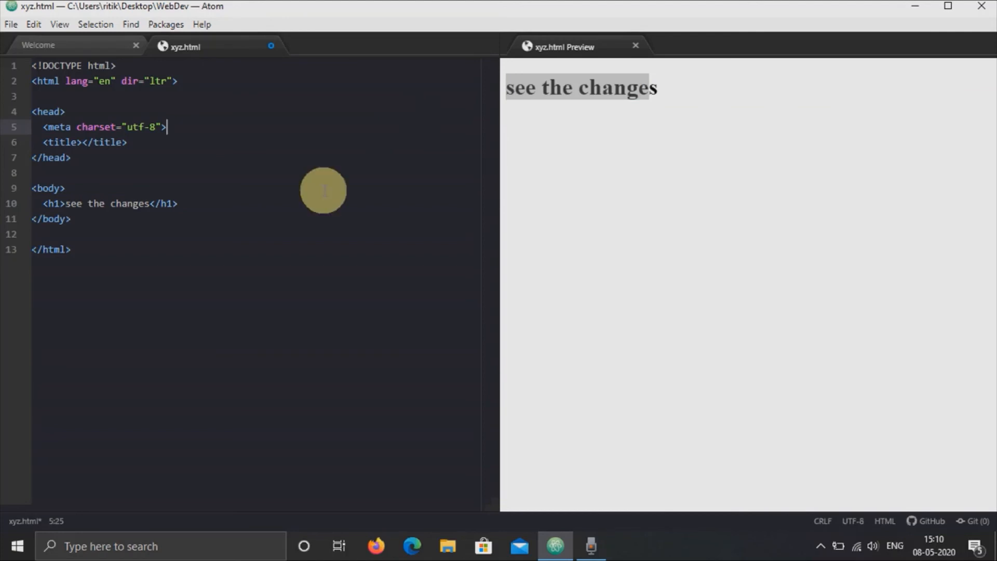
left_click(624, 153)
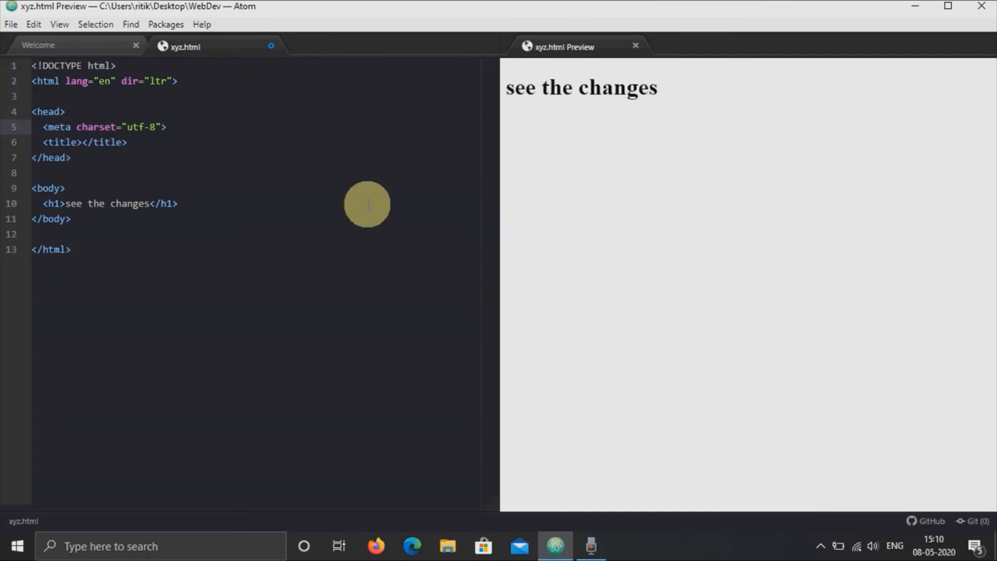